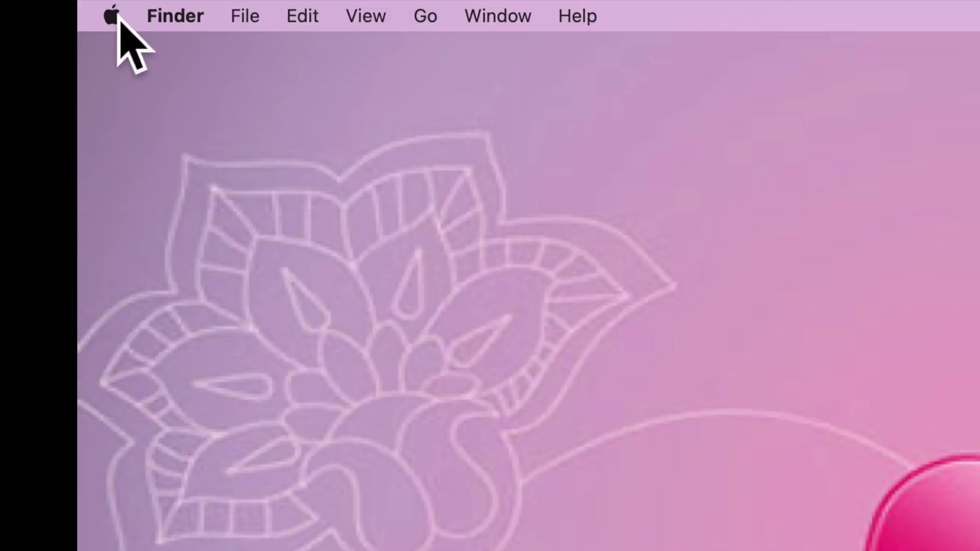
# - Open System Settings and show the Notifications settings
pyautogui.click(67, 7)
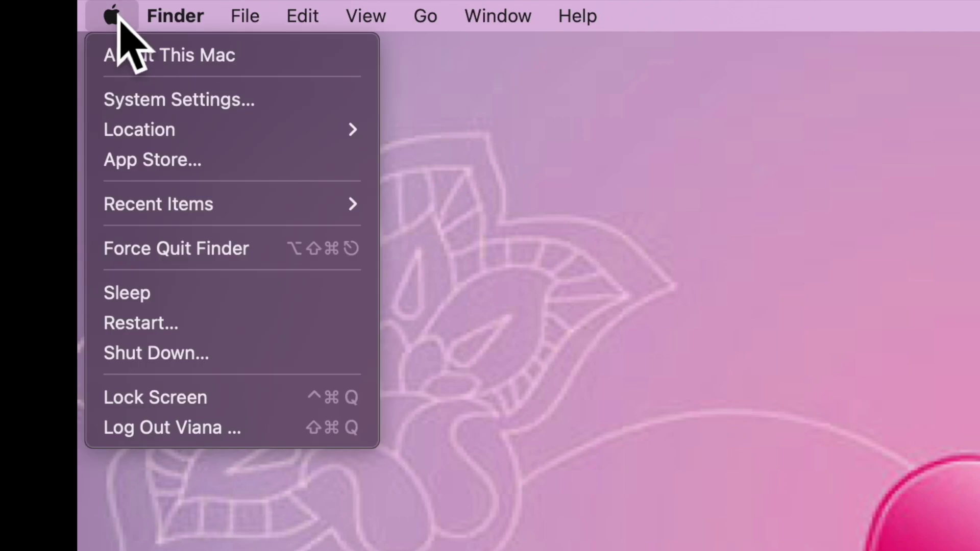
pyautogui.click(164, 106)
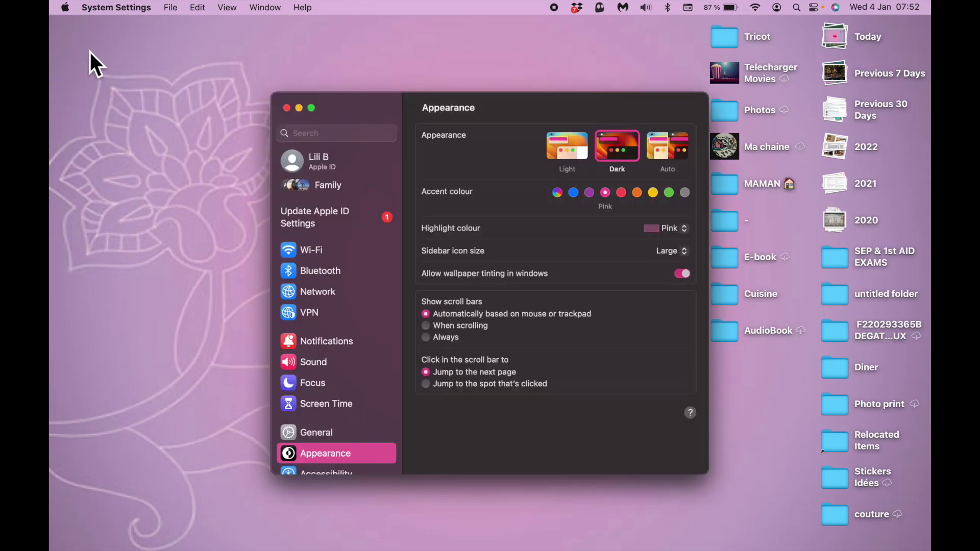
pyautogui.click(339, 341)
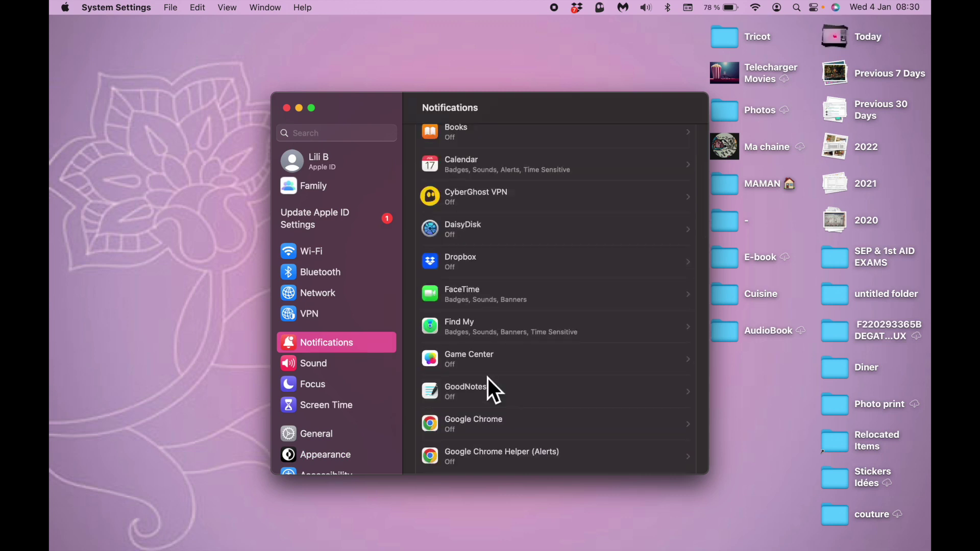
# - Look through the list of applications and their notification settings
pyautogui.scroll(5, 488, 378)
pyautogui.scroll(-5, 488, 378)
pyautogui.scroll(4, 488, 378)
pyautogui.scroll(3, 488, 378)
pyautogui.scroll(-10, 487, 378)
pyautogui.scroll(-10, 488, 377)
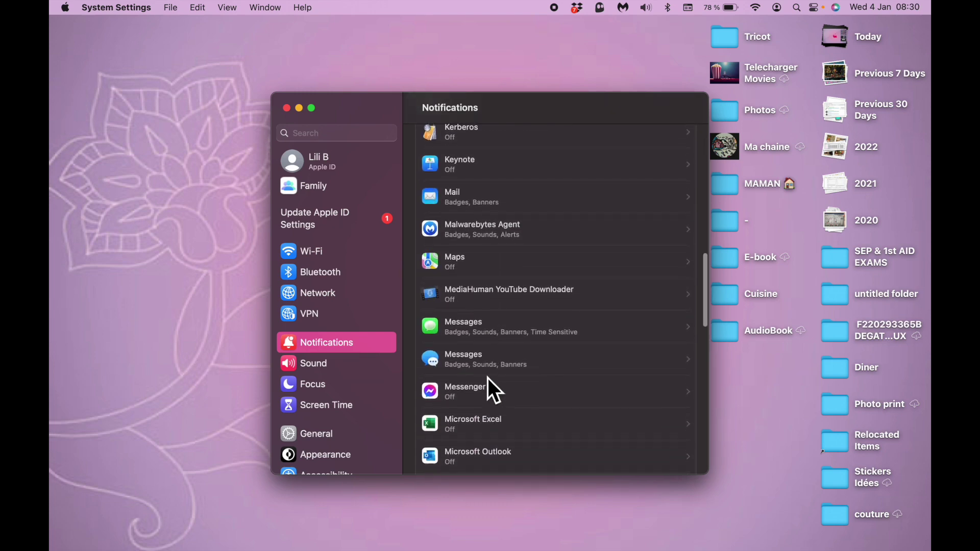
pyautogui.scroll(8, 488, 378)
pyautogui.scroll(3, 488, 378)
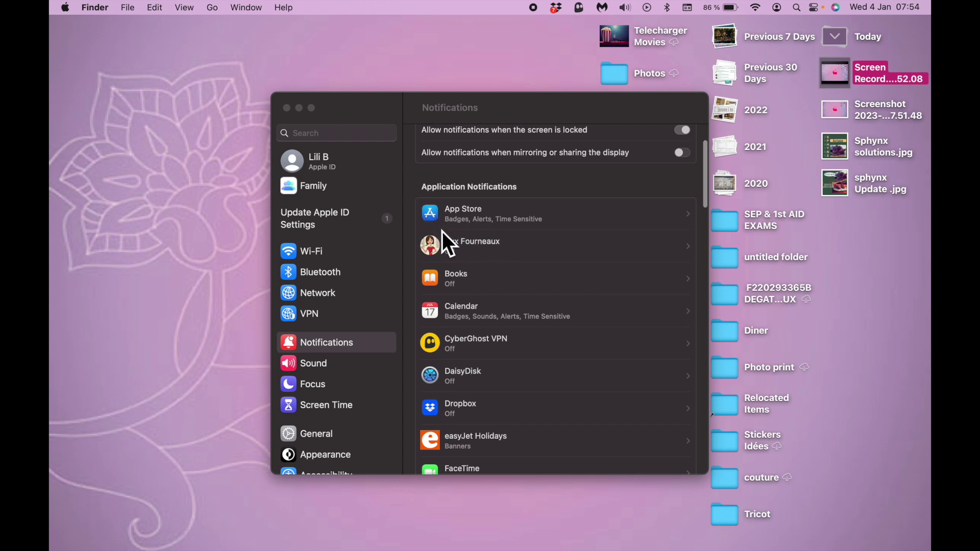
# - Turn off notifications for the App Store and return to the application list
pyautogui.click(693, 219)
pyautogui.click(693, 214)
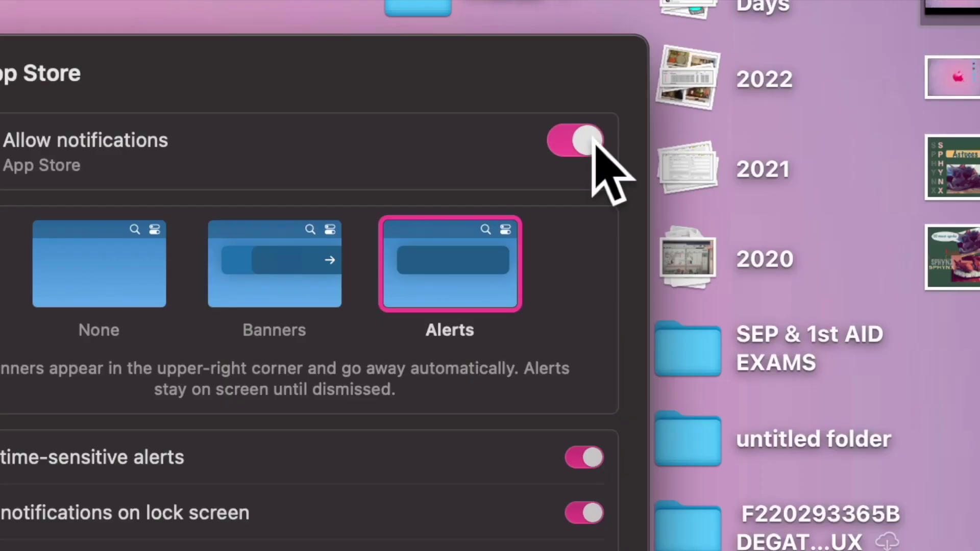
pyautogui.click(684, 135)
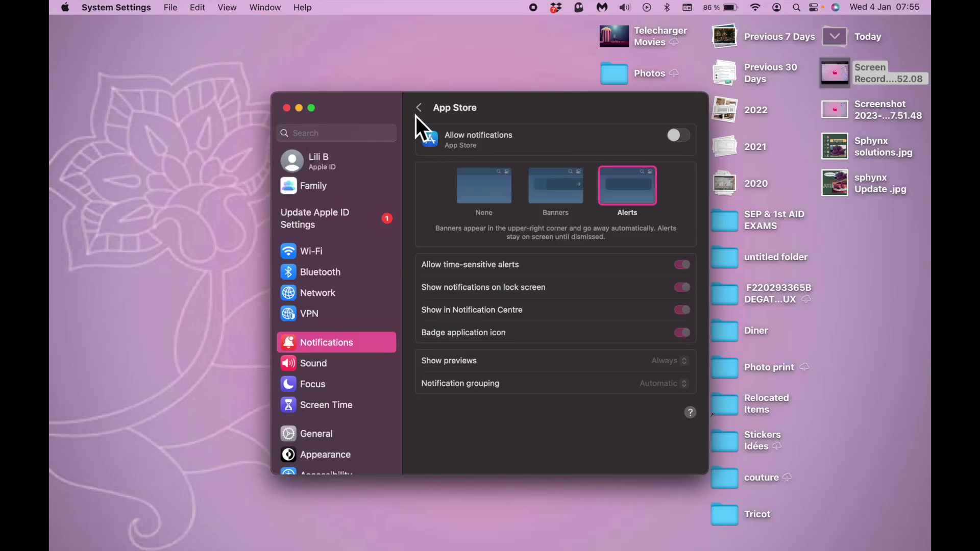
pyautogui.click(419, 109)
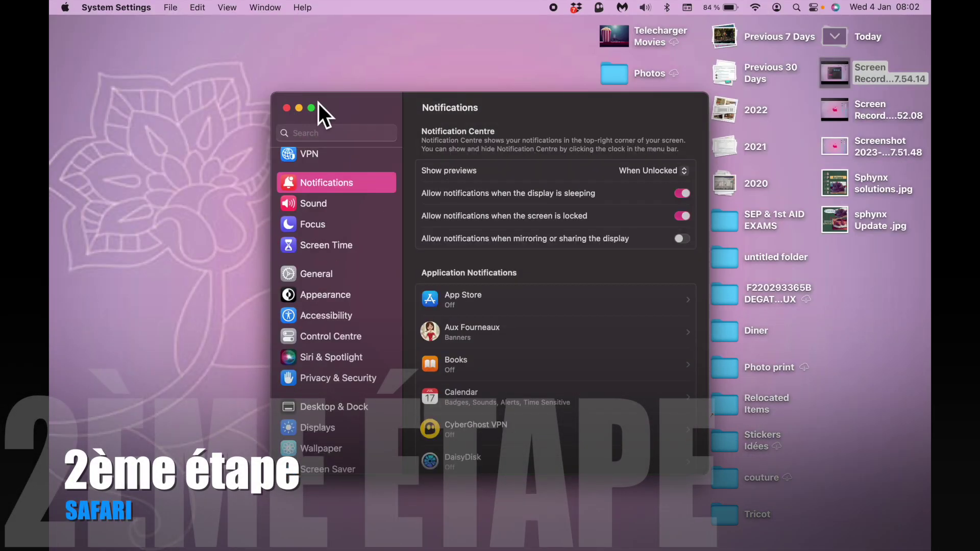
# - Close System Settings, switch to Safari and open its Websites settings
pyautogui.click(287, 108)
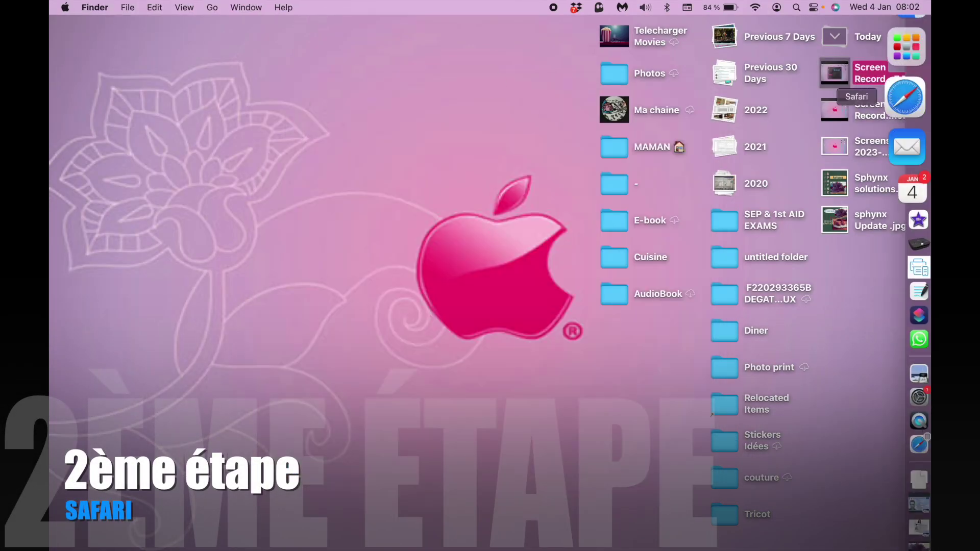
pyautogui.click(909, 99)
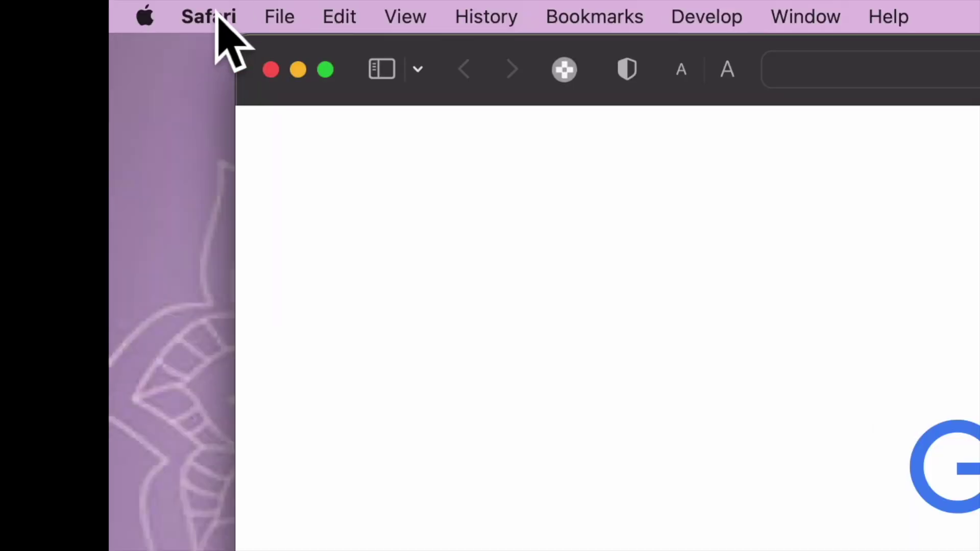
pyautogui.click(96, 6)
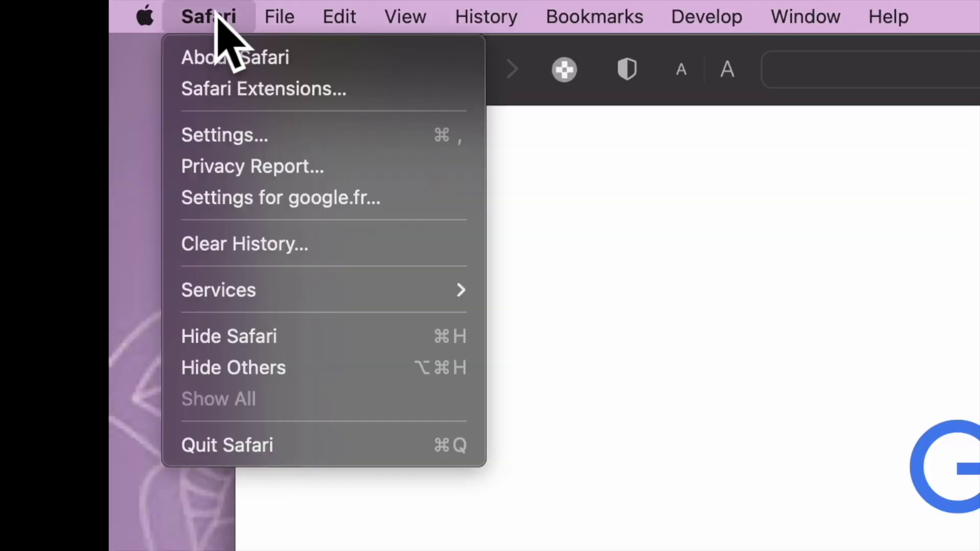
pyautogui.click(225, 135)
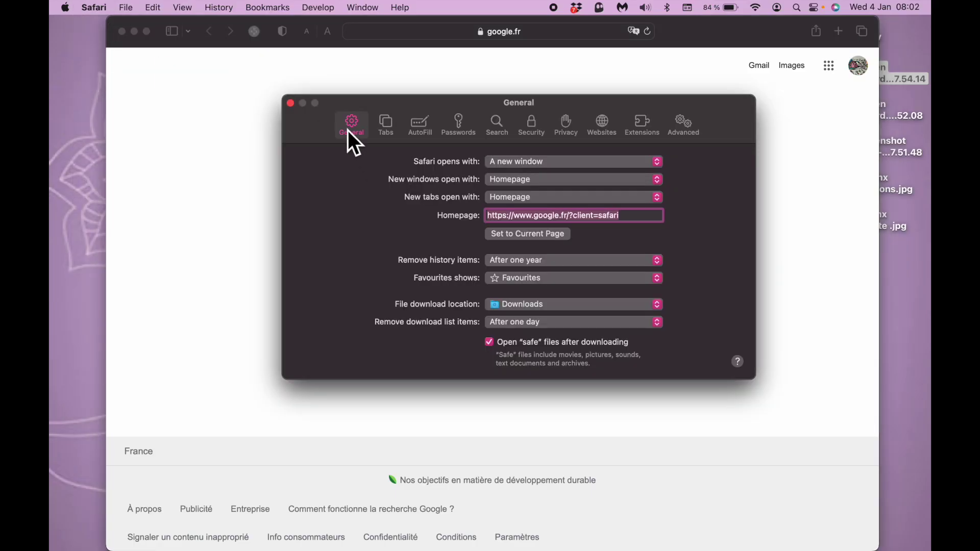
pyautogui.click(612, 134)
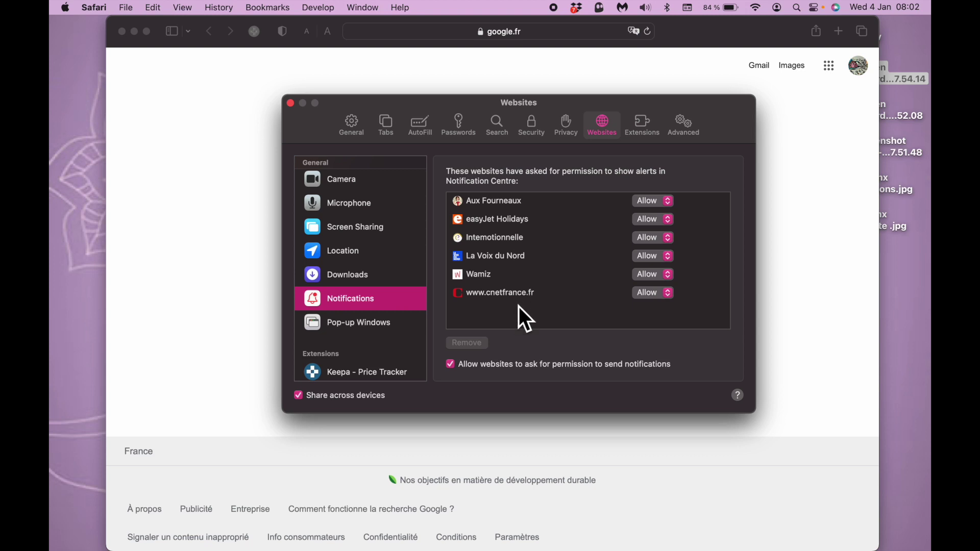
pyautogui.click(669, 206)
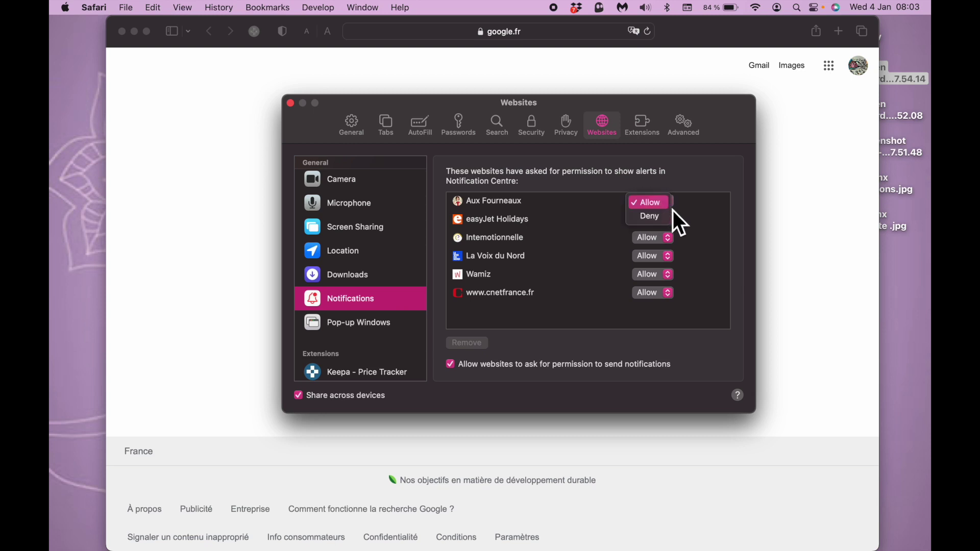
pyautogui.click(665, 219)
pyautogui.click(672, 220)
pyautogui.click(663, 234)
pyautogui.click(670, 241)
pyautogui.click(664, 254)
pyautogui.click(668, 257)
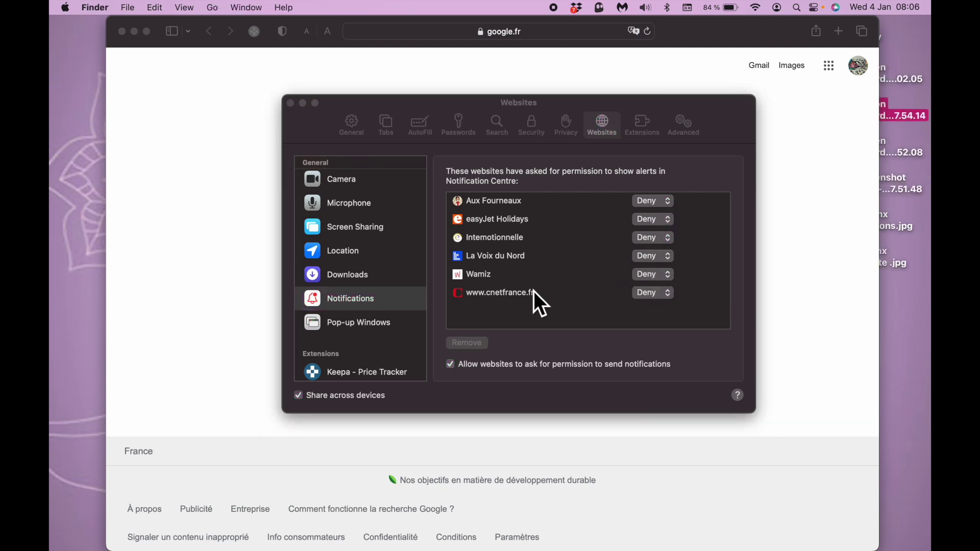
pyautogui.click(504, 295)
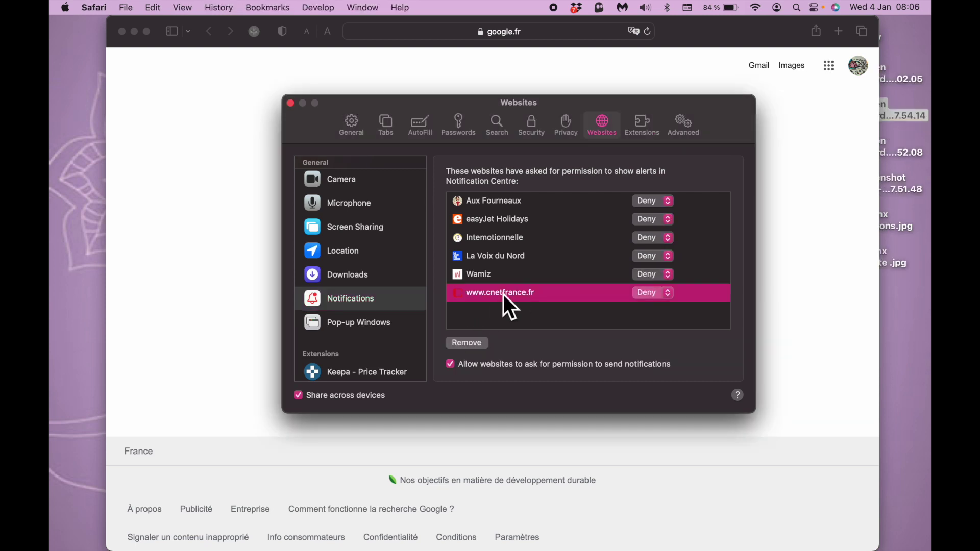
pyautogui.click(475, 346)
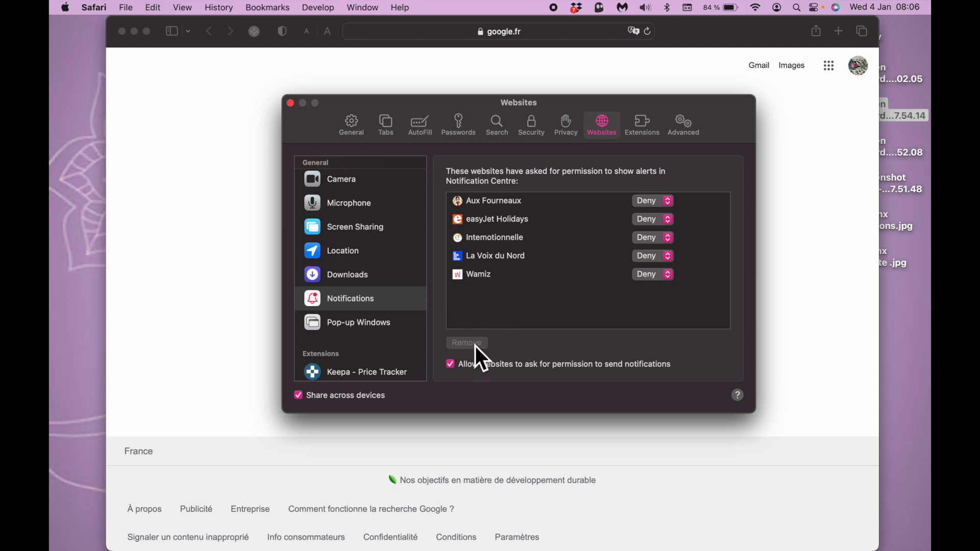
pyautogui.click(511, 278)
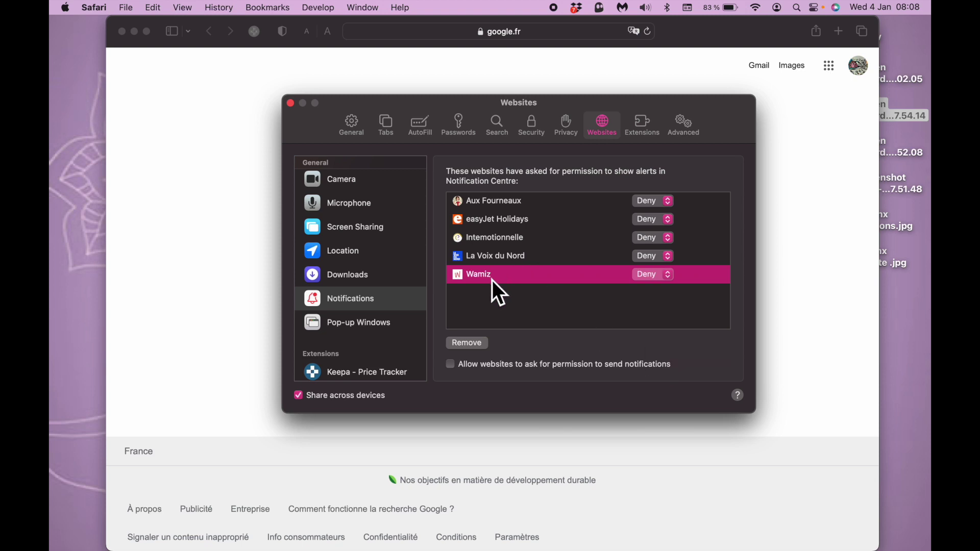
pyautogui.click(476, 349)
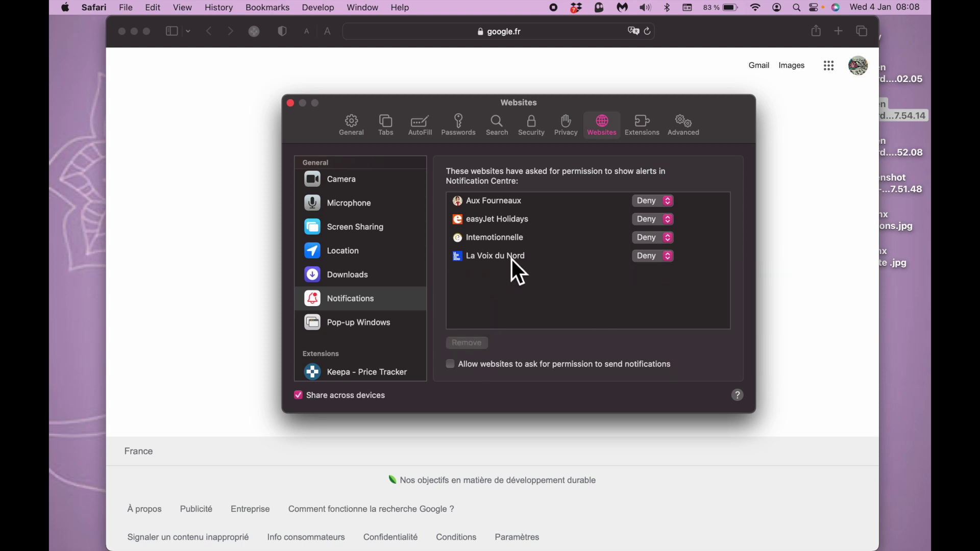
pyautogui.click(509, 260)
pyautogui.click(483, 343)
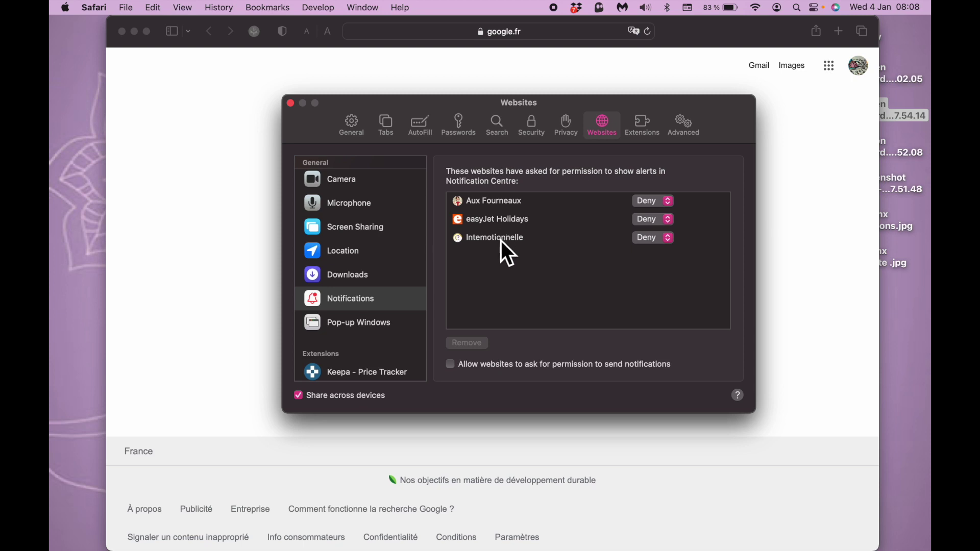
# - Remove the remaining websites Intemotionnelle, easyJet Holidays and Aux Fourneaux from the notification list
pyautogui.click(501, 240)
pyautogui.click(476, 345)
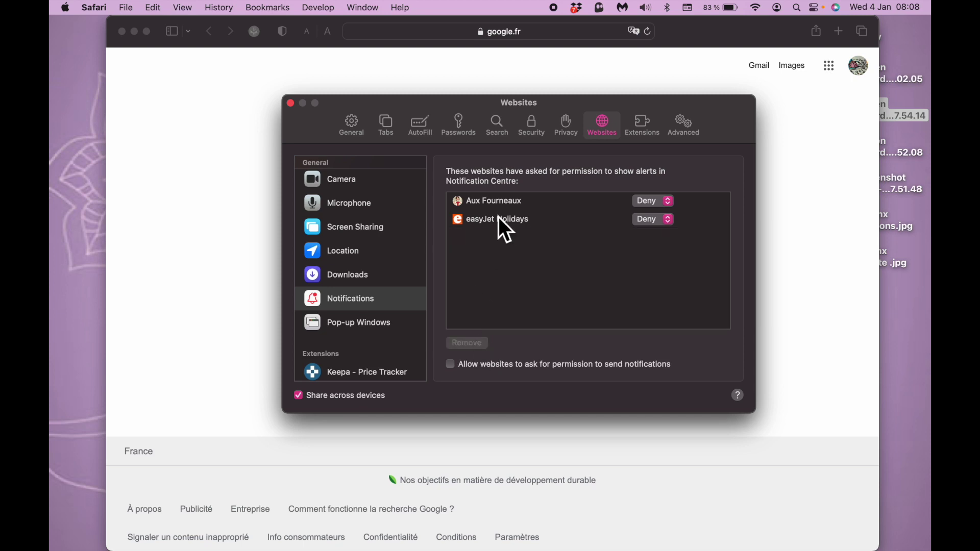
pyautogui.click(499, 225)
pyautogui.click(472, 341)
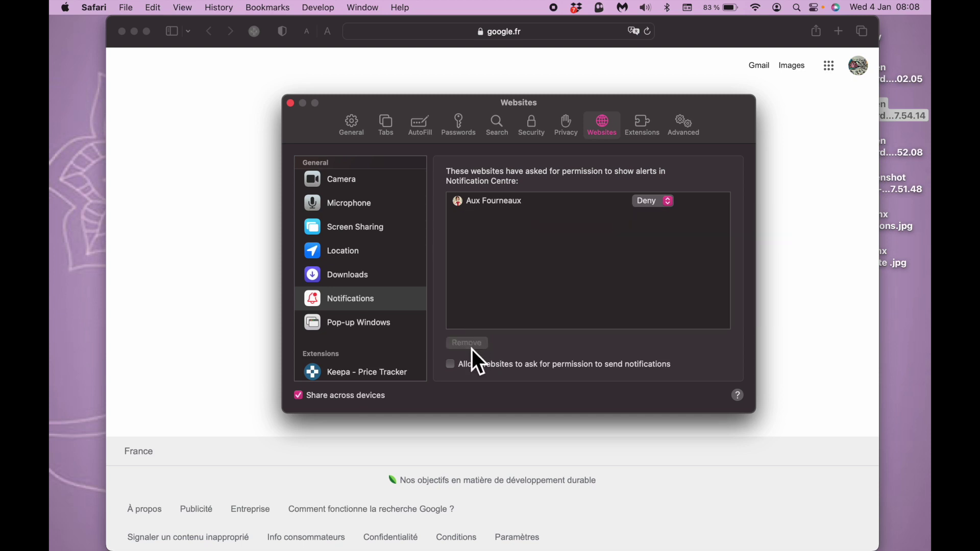
pyautogui.click(498, 208)
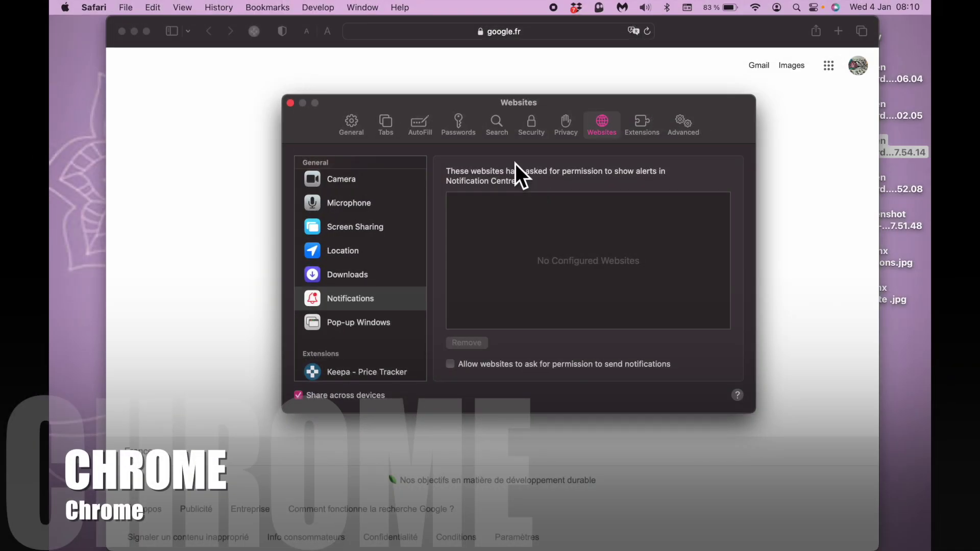
# - Switch to Google Chrome and open its Privacy and security settings
pyautogui.click(908, 72)
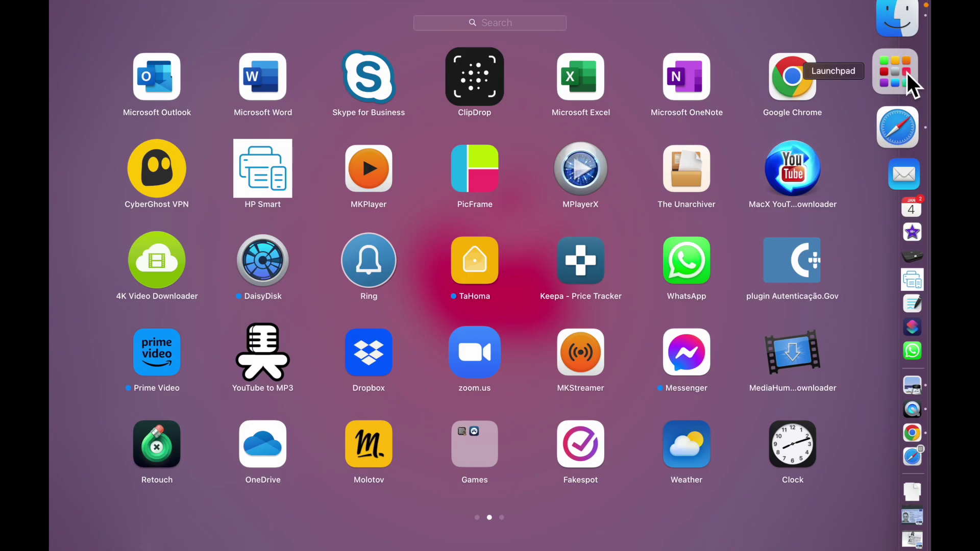
pyautogui.click(807, 95)
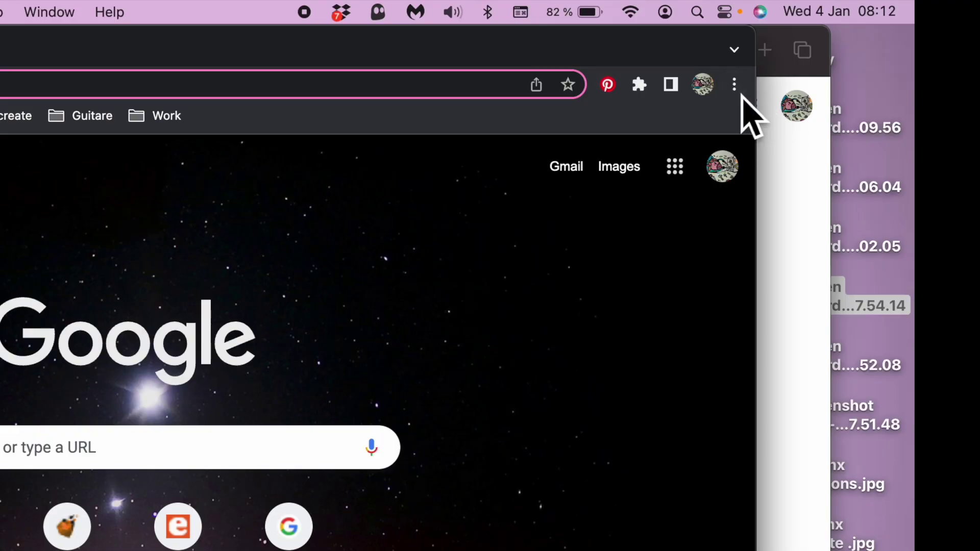
pyautogui.click(816, 50)
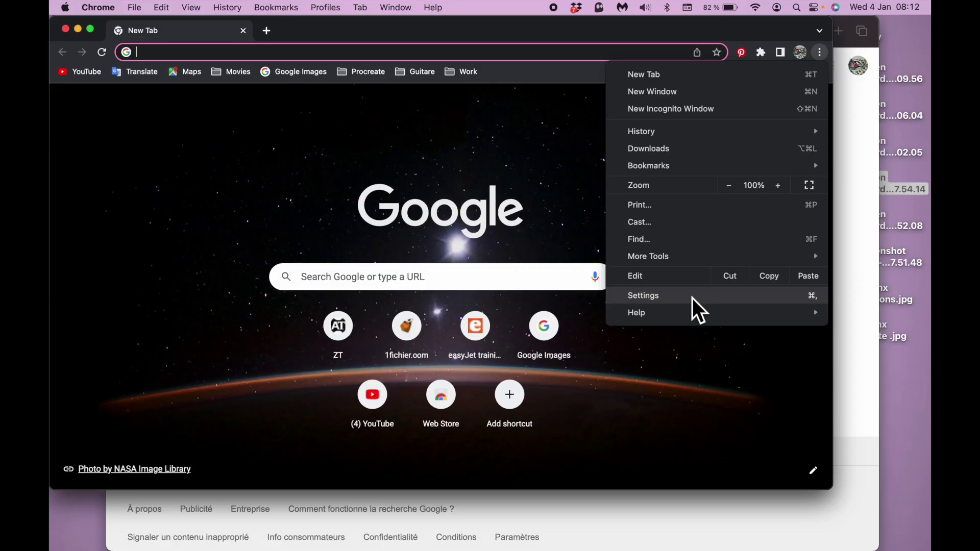
pyautogui.click(529, 482)
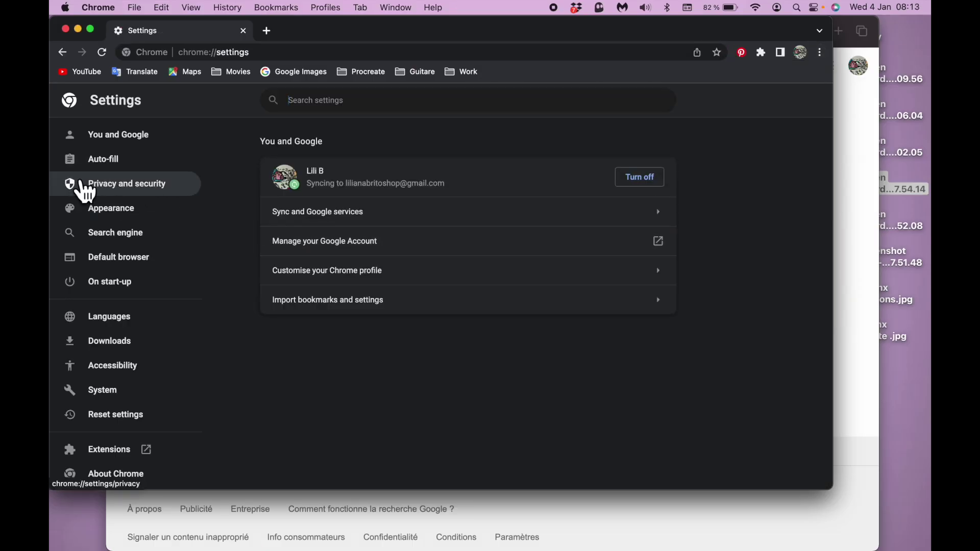
pyautogui.click(130, 194)
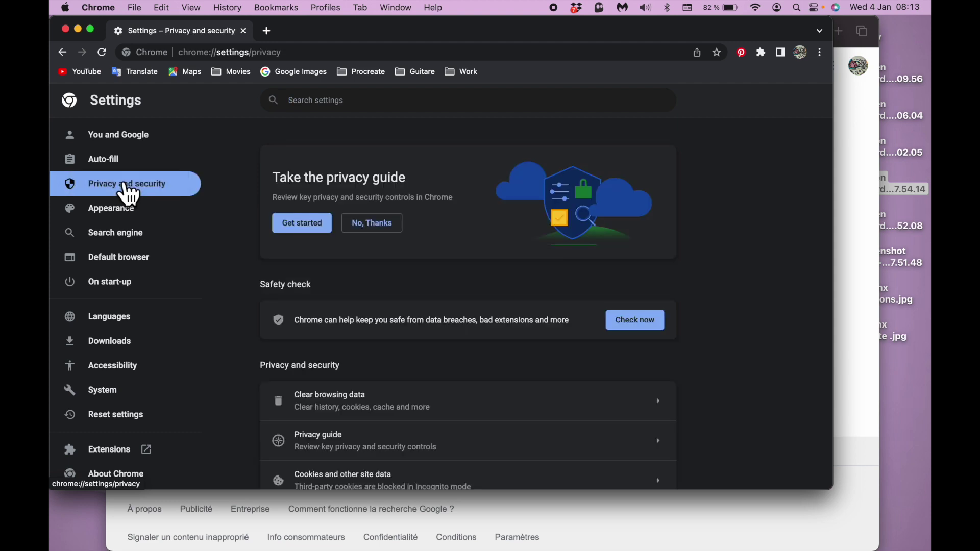
# - In the site settings' Notifications permission, set the default behaviour to "Don't allow sites to send notifications"
pyautogui.scroll(-3, 350, 363)
pyautogui.scroll(-1, 349, 362)
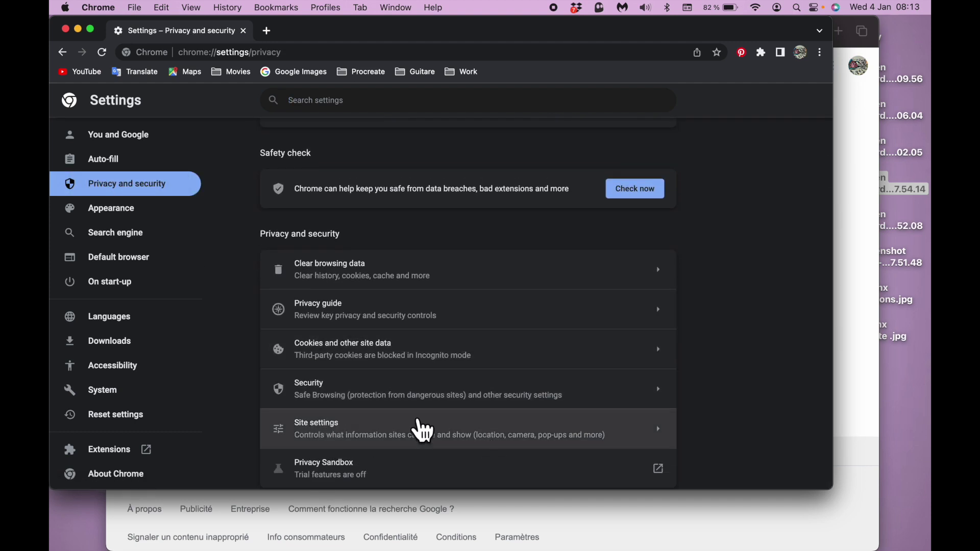
pyautogui.click(662, 442)
pyautogui.scroll(-5, 548, 367)
pyautogui.scroll(-3, 551, 368)
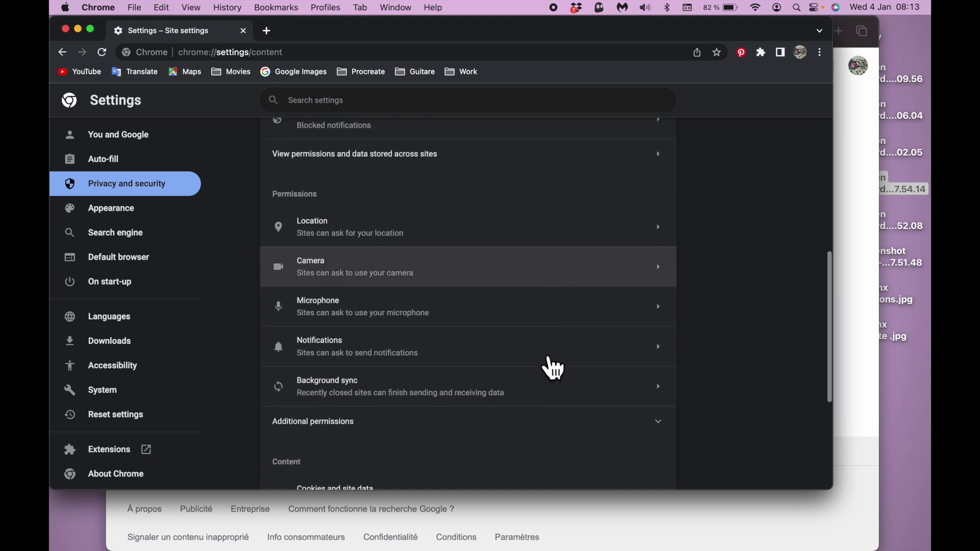
pyautogui.click(657, 344)
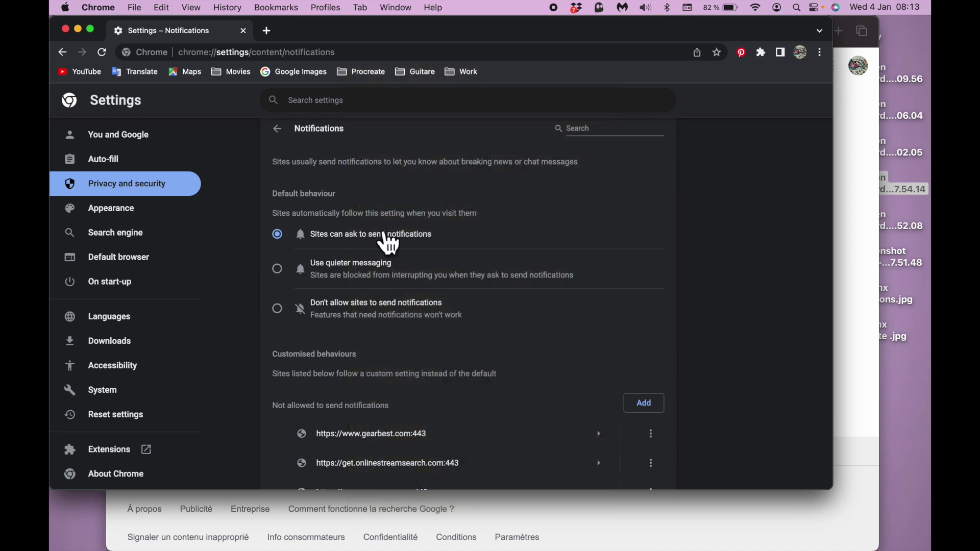
pyautogui.click(278, 309)
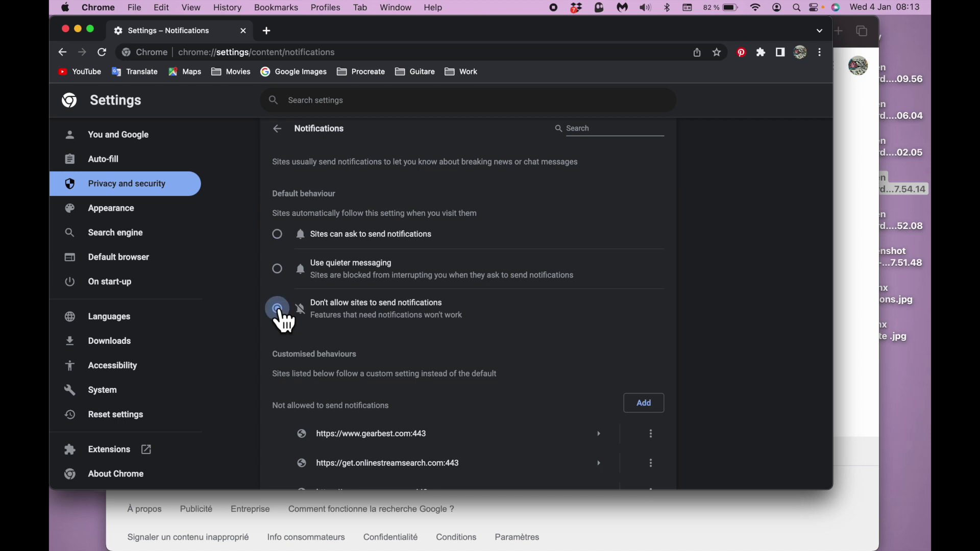